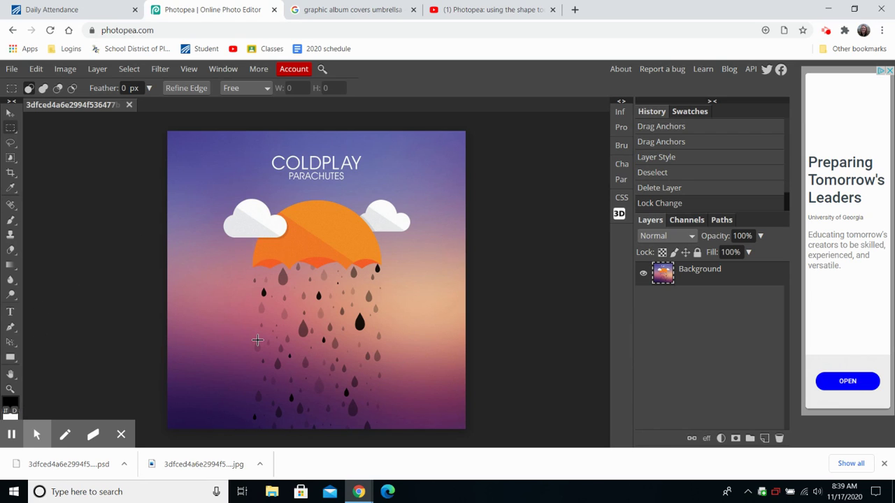
- Add a new layer and draw a rectangle shape on it that covers the orange umbrella canopy
left_click(10, 359)
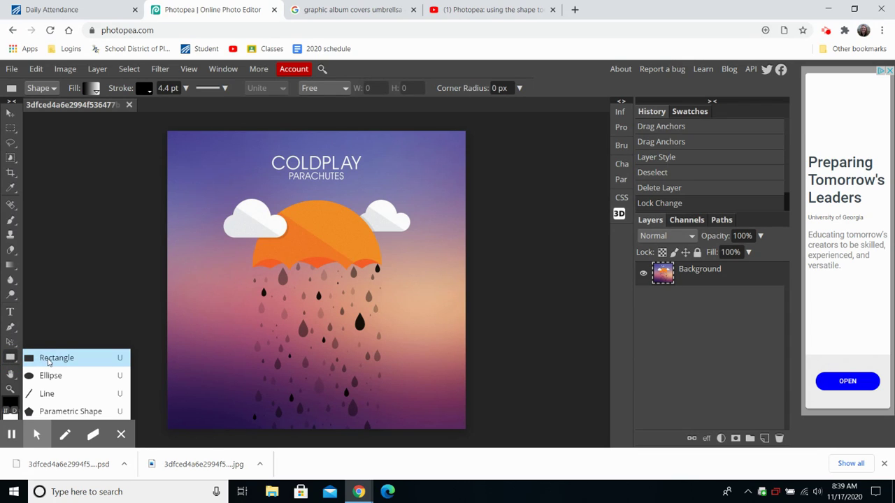
left_click(49, 361)
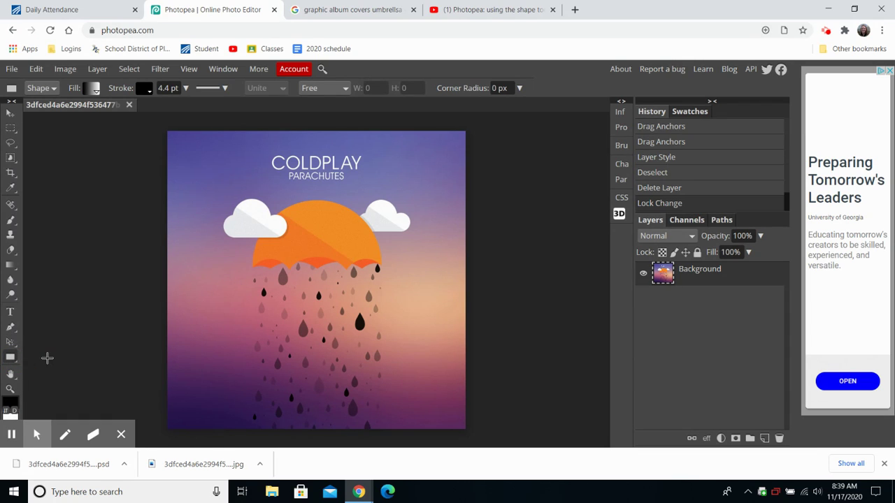
left_click(764, 439)
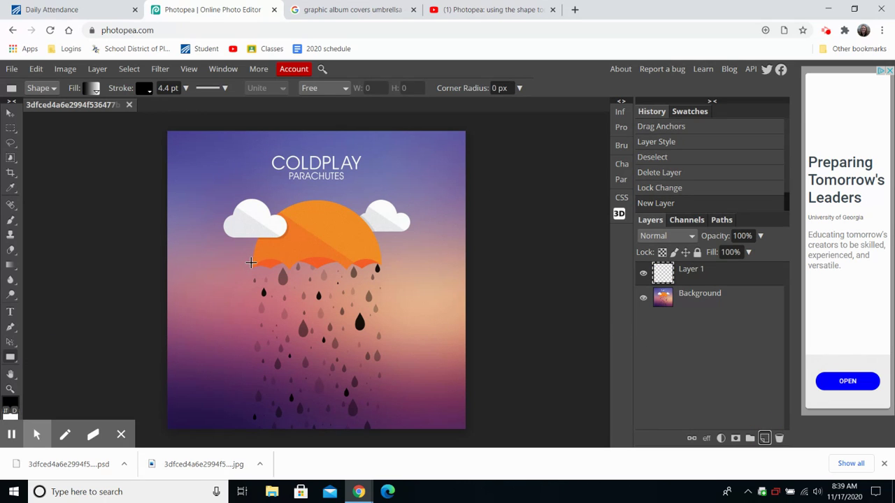
left_click_drag(253, 265, 380, 201)
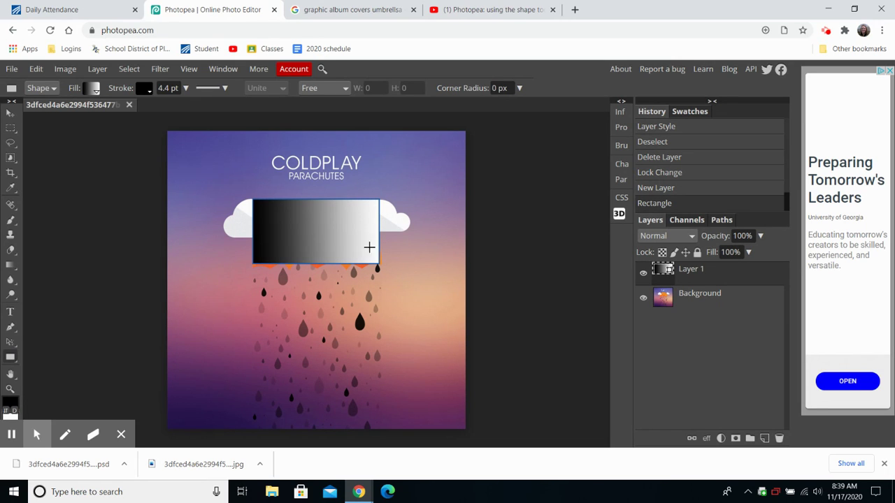
- Set the rectangle's fill to none and check its stroke colour options
left_click(92, 90)
left_click(92, 91)
left_click(91, 89)
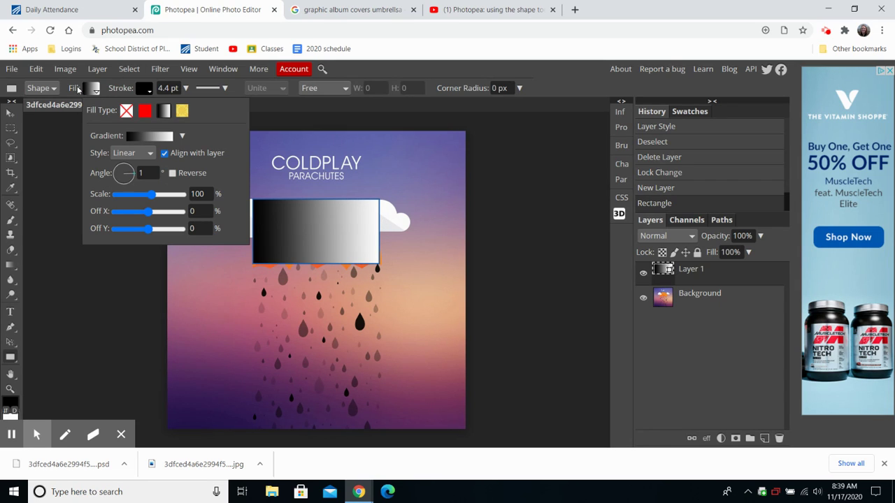
left_click(126, 110)
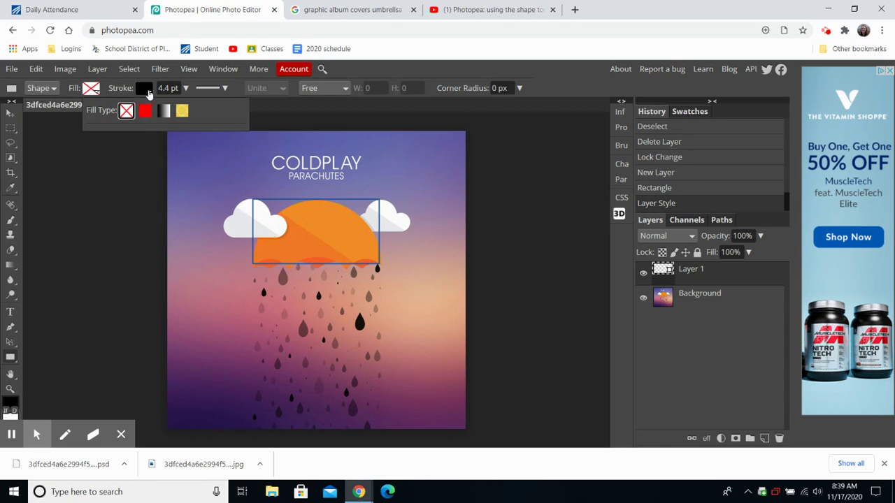
left_click(148, 92)
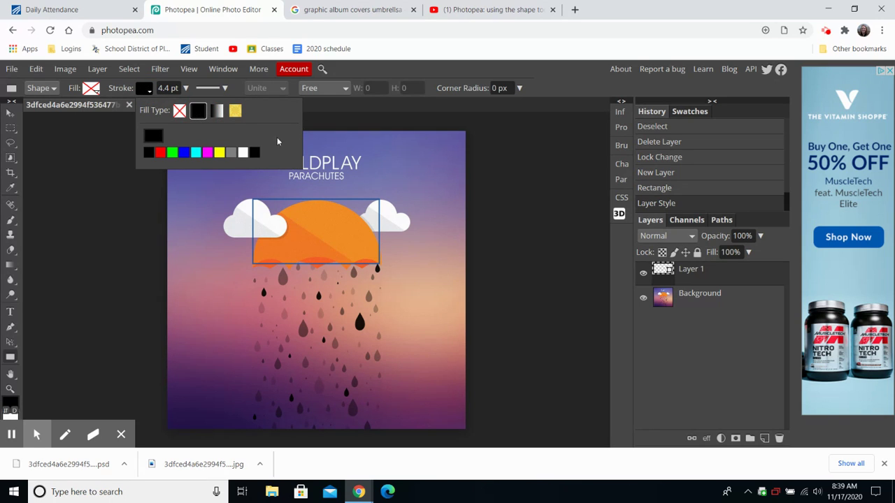
left_click(461, 207)
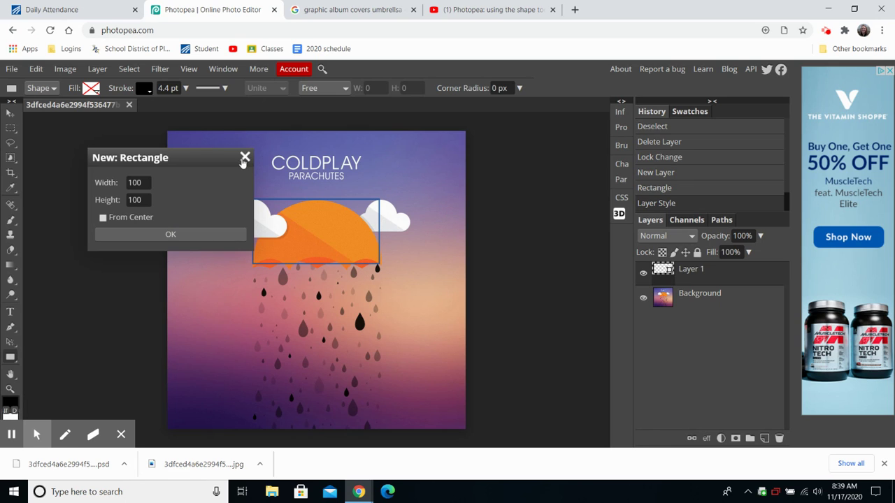
left_click(244, 158)
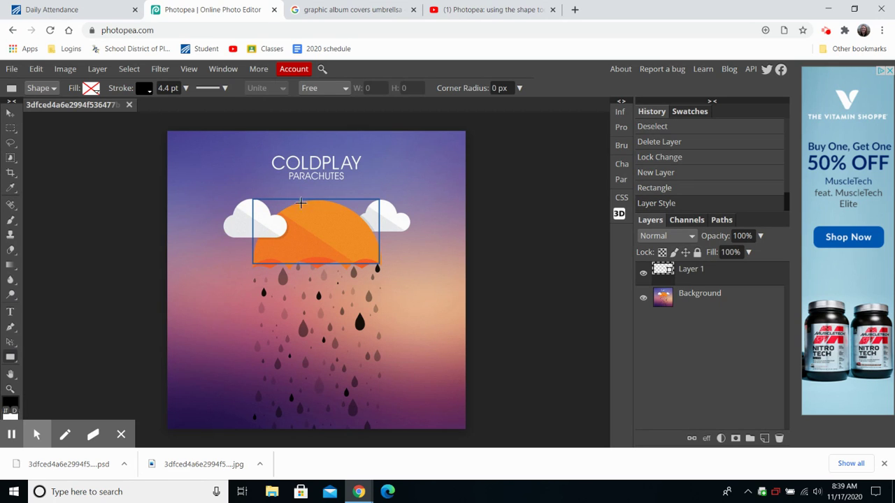
- Move the rectangle's corner anchors with Direct Select to the canopy's top centre, first scallop tip and lower right corner
left_click(11, 343)
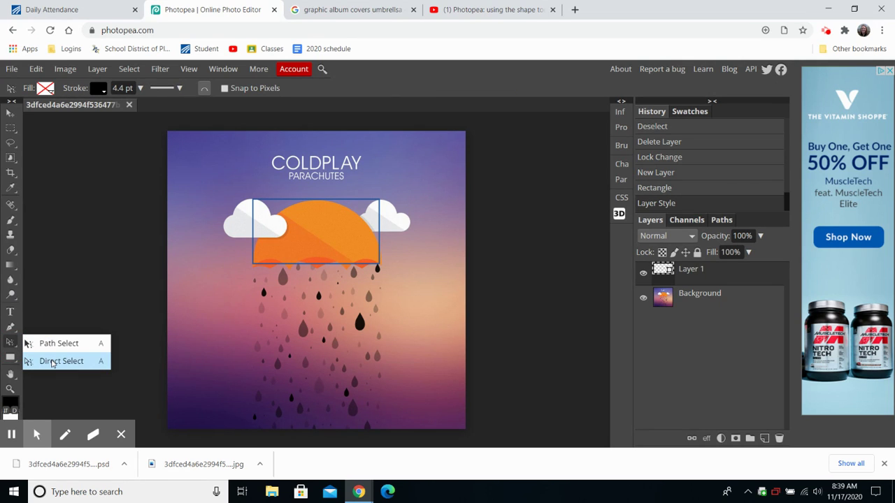
left_click(52, 362)
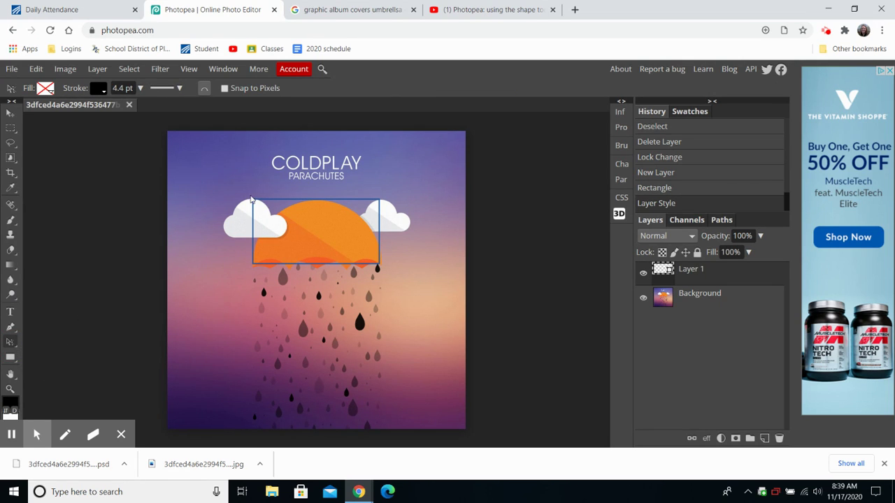
left_click_drag(253, 201, 312, 201)
left_click(379, 200)
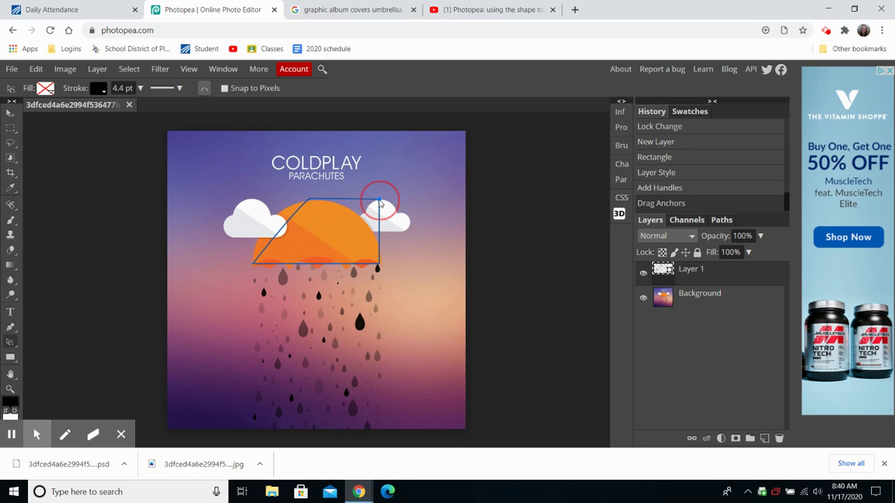
left_click(379, 265)
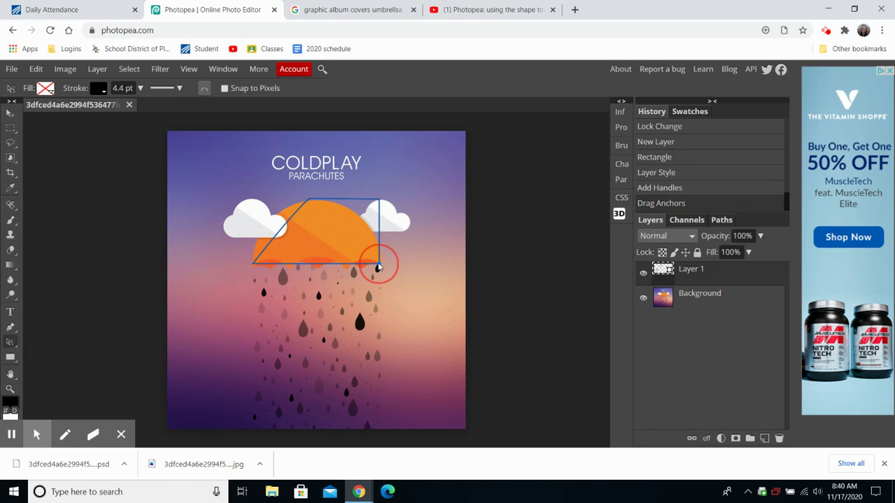
left_click_drag(379, 266, 289, 268)
left_click_drag(377, 202, 378, 269)
- Pull curve handles out of the top anchor to both sides so the path follows the umbrella's dome
left_click(313, 200)
left_click_drag(313, 201, 318, 200)
left_click(317, 200, "alt")
left_click_drag(322, 199, 373, 199)
left_click_drag(310, 199, 258, 203)
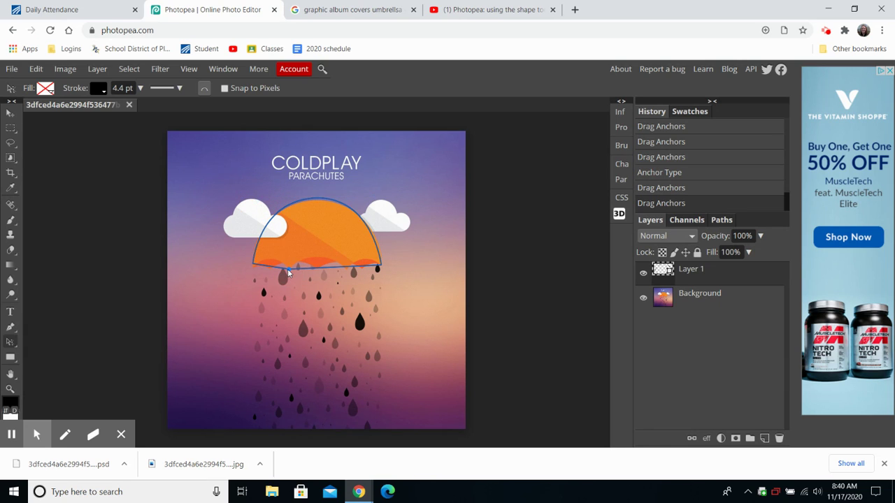
- Curve the path along the left scallop from its tip anchor and remove the anchor's opposite handle
left_click_drag(287, 270, 319, 246)
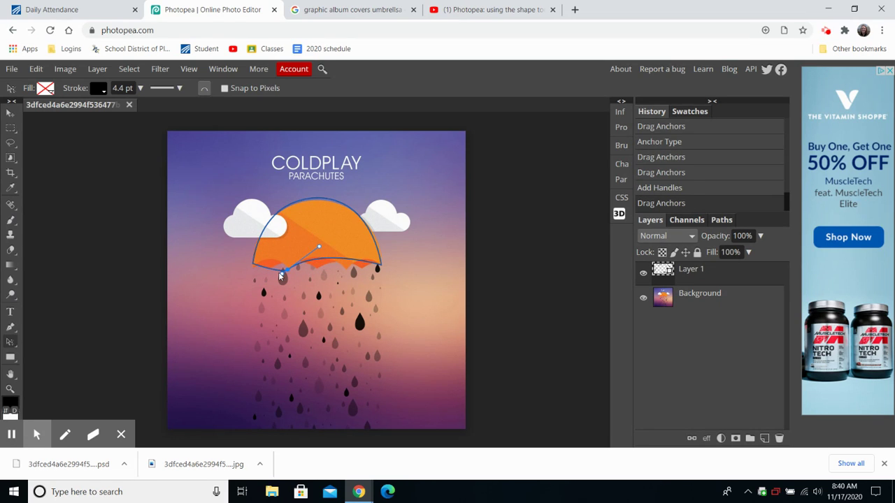
left_click_drag(280, 274, 276, 249)
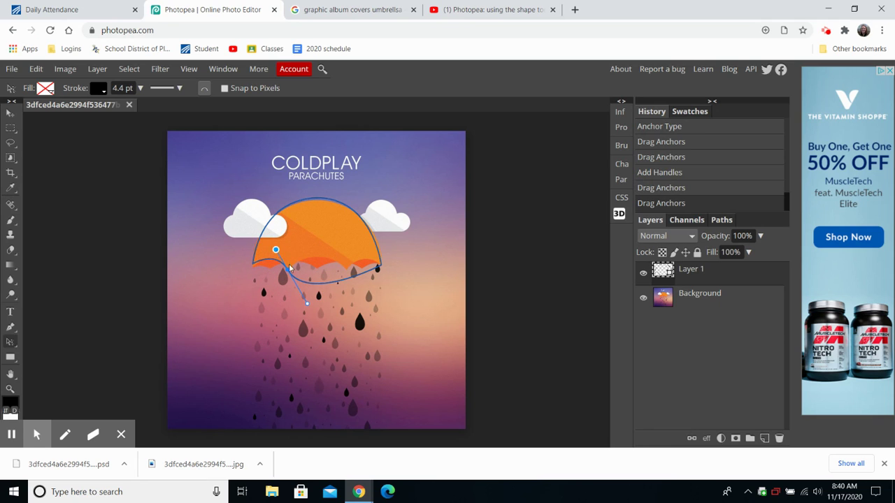
left_click(308, 305)
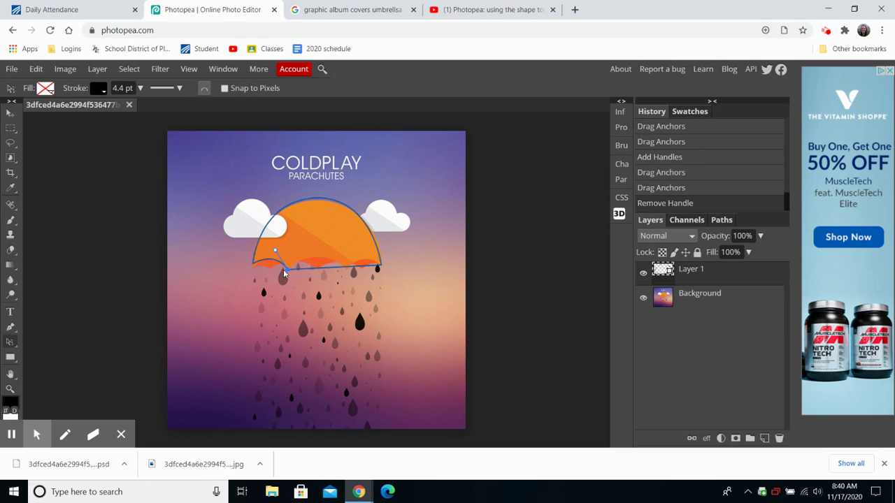
- Pull a curve handle inward from the canopy's lower right corner anchor and remove its outer handle
left_click(380, 268)
left_click(382, 268)
left_click_drag(382, 269, 352, 248)
left_click(389, 270, "alt")
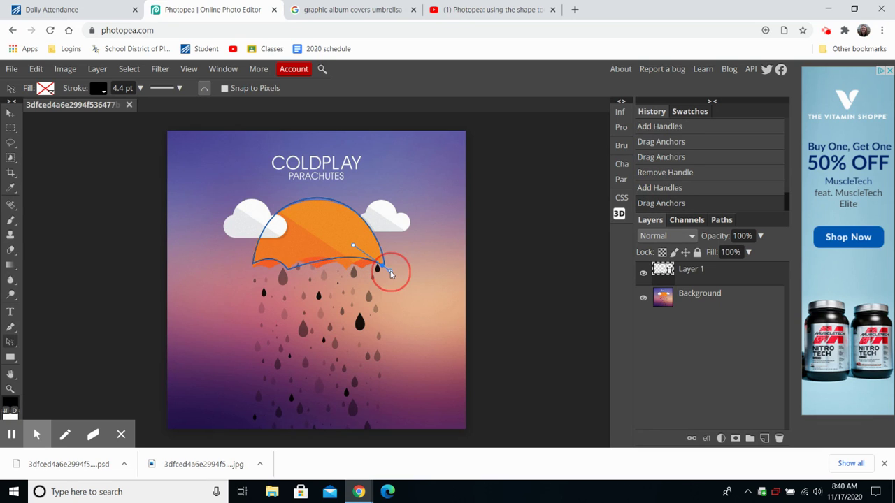
- Add an anchor point with the Pen tool on the path's lower edge near the umbrella's second scallop tip
left_click(17, 329)
left_click(40, 333)
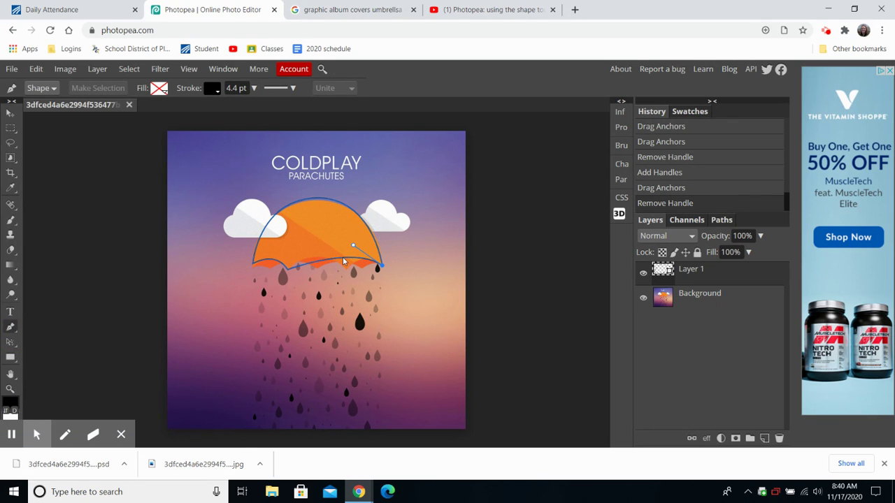
left_click(10, 329)
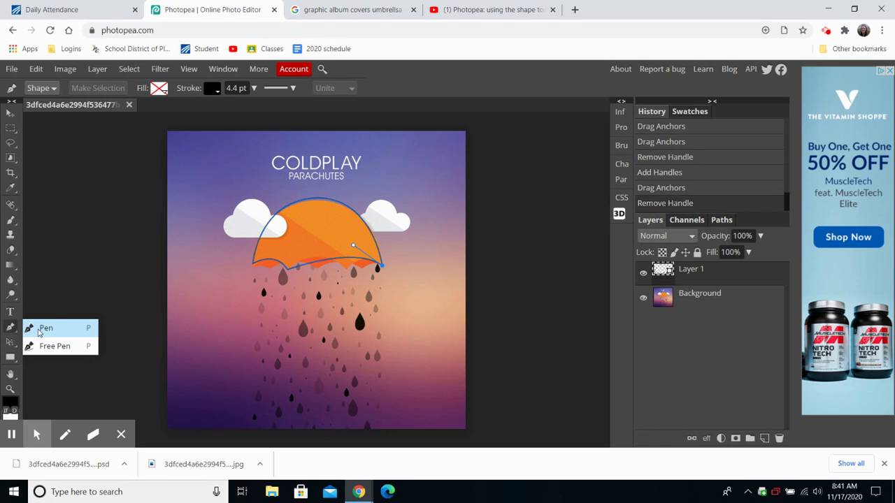
left_click(40, 333)
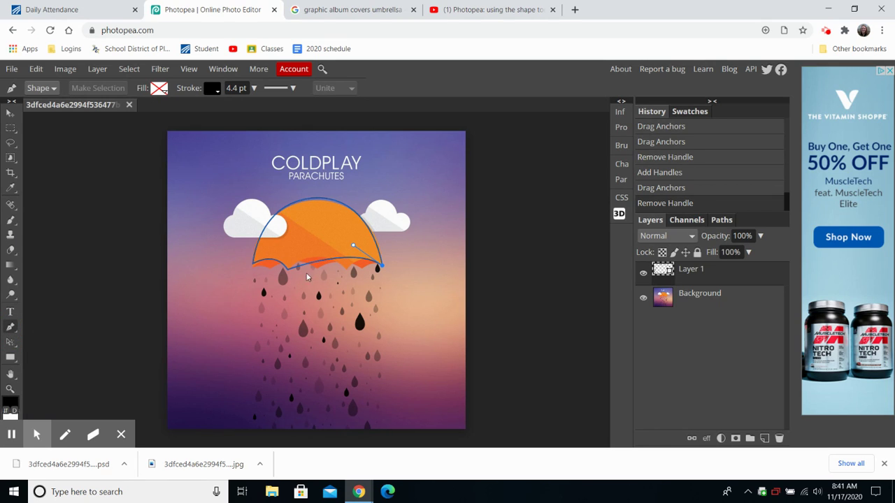
left_click(349, 260)
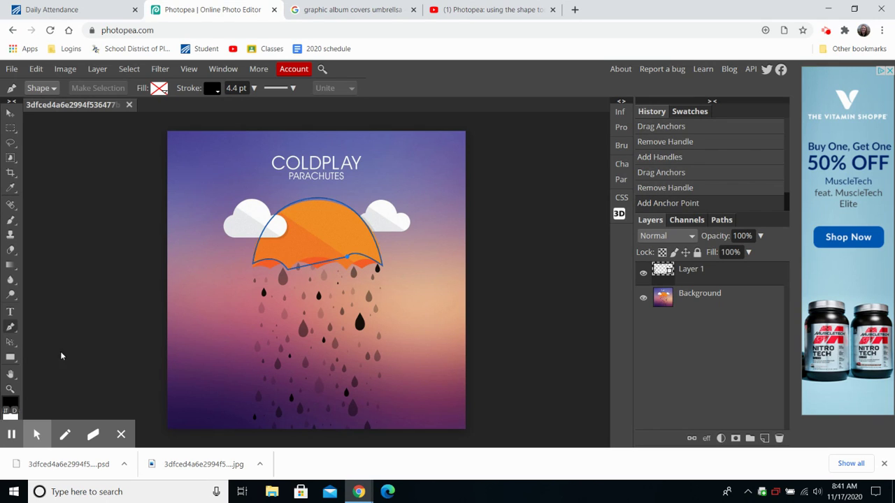
- Move the new anchor to the second scallop tip and adjust the handles to curve the middle and right scallops
left_click(11, 342)
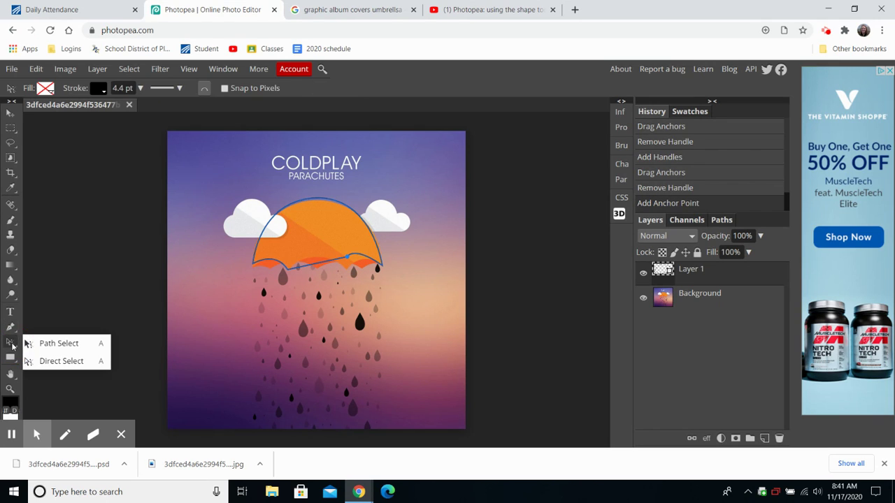
left_click(60, 362)
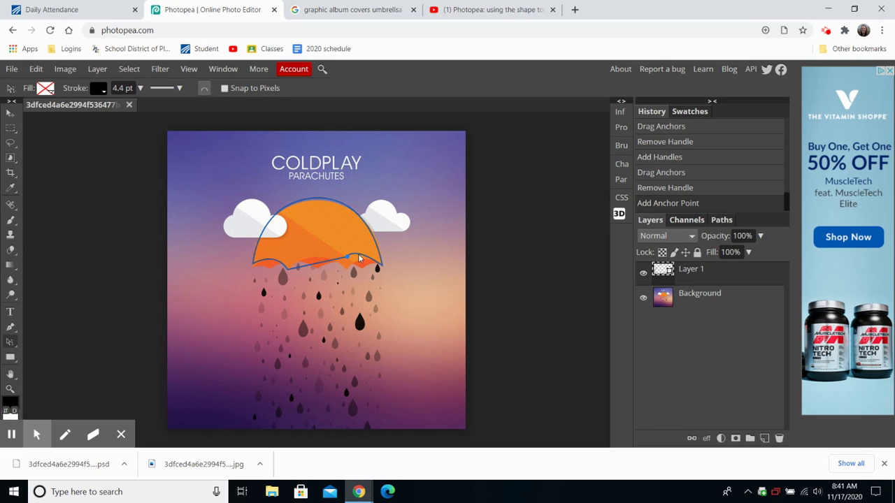
left_click_drag(348, 258, 369, 259)
left_click_drag(311, 266, 317, 242)
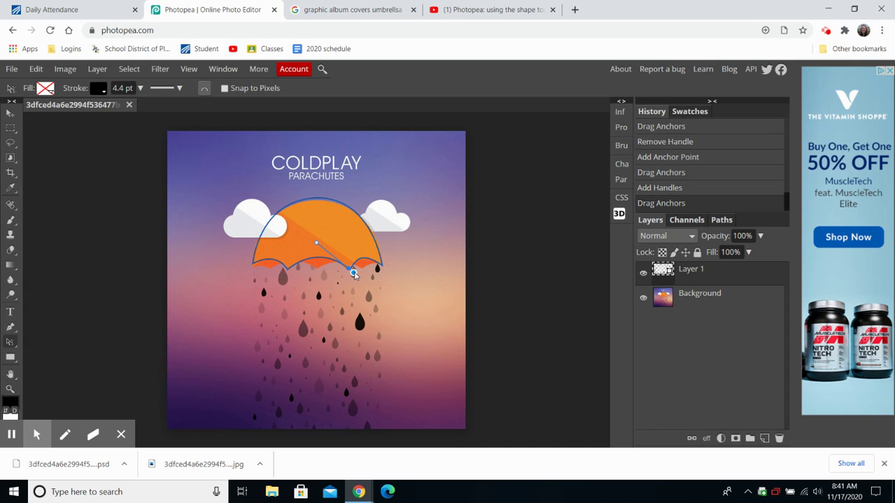
left_click(353, 271, "alt")
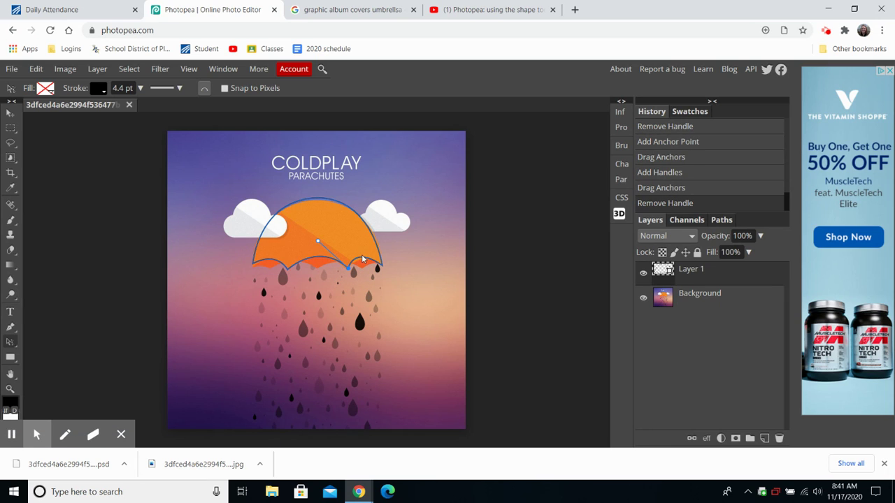
left_click_drag(380, 267, 367, 246)
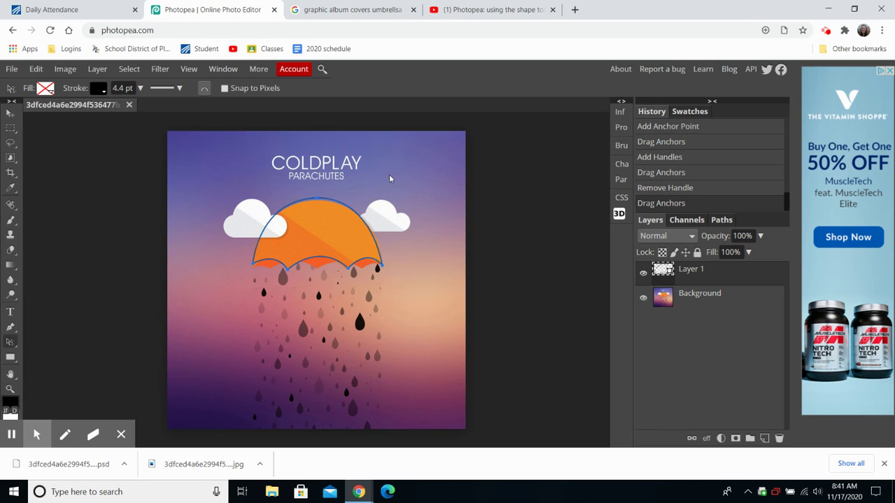
- Try solid red and pattern fills on the umbrella shape, and settle on a linear gradient fill at a 57° angle
left_click(49, 91)
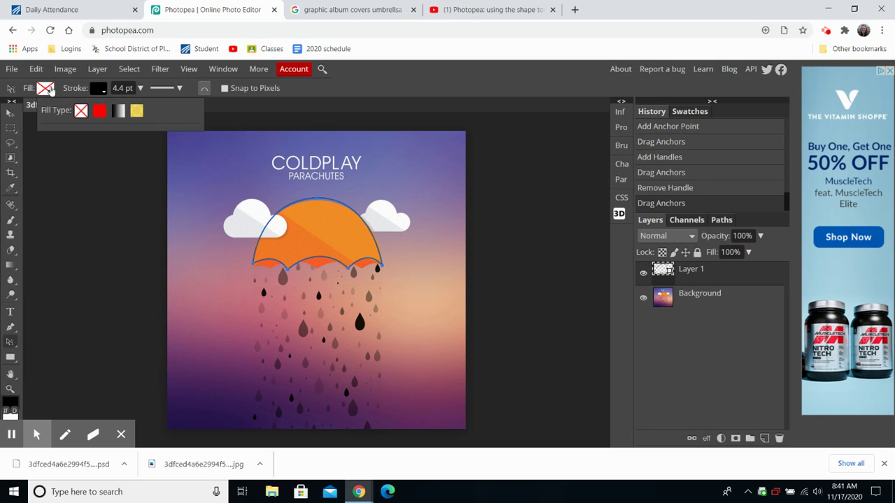
left_click(99, 111)
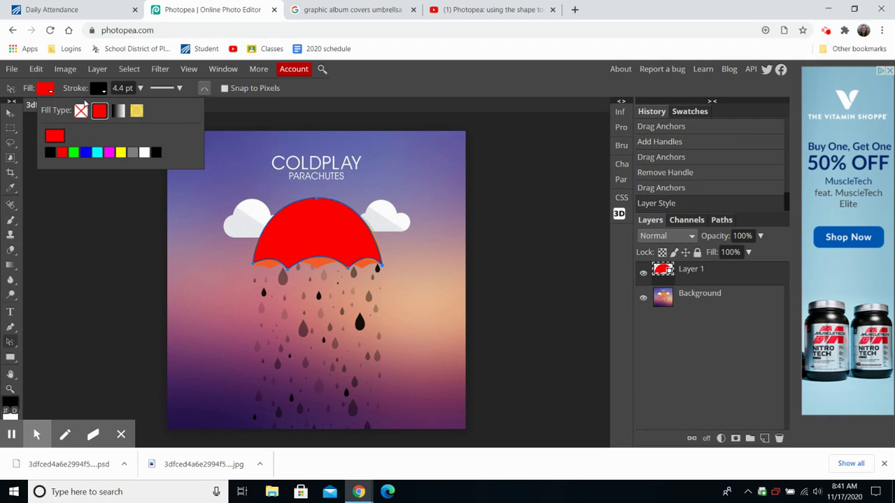
left_click(118, 112)
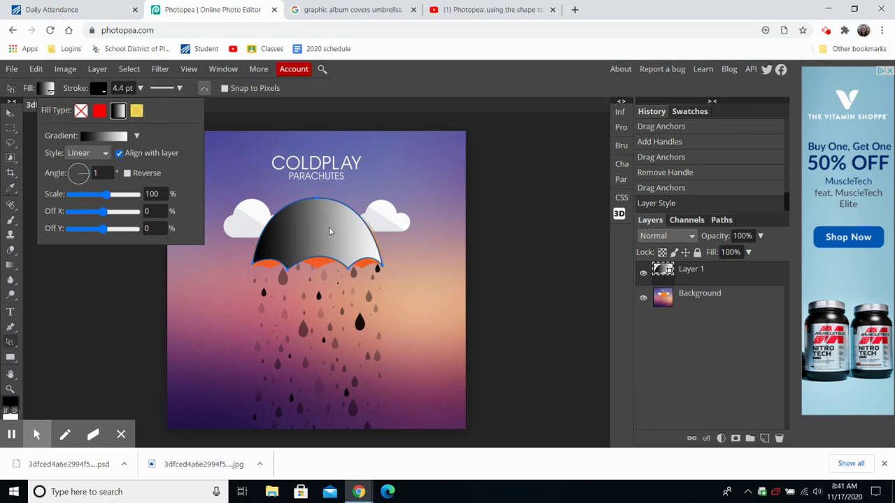
left_click(138, 113)
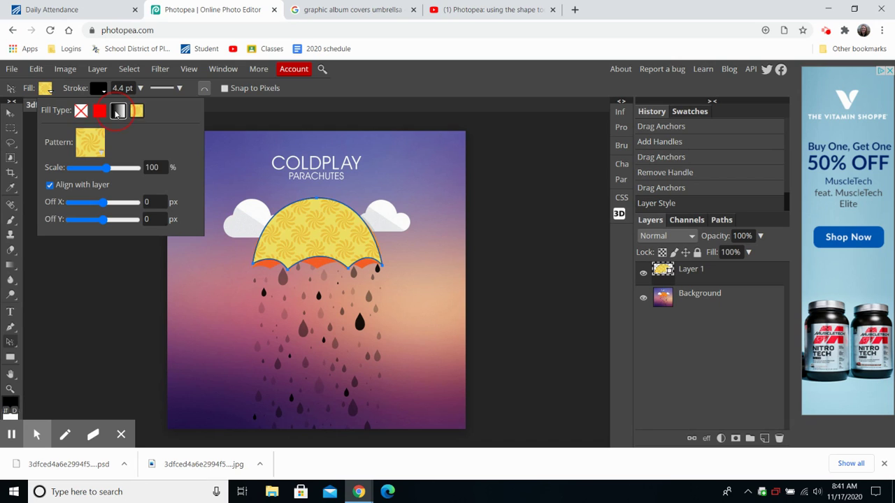
left_click(118, 110)
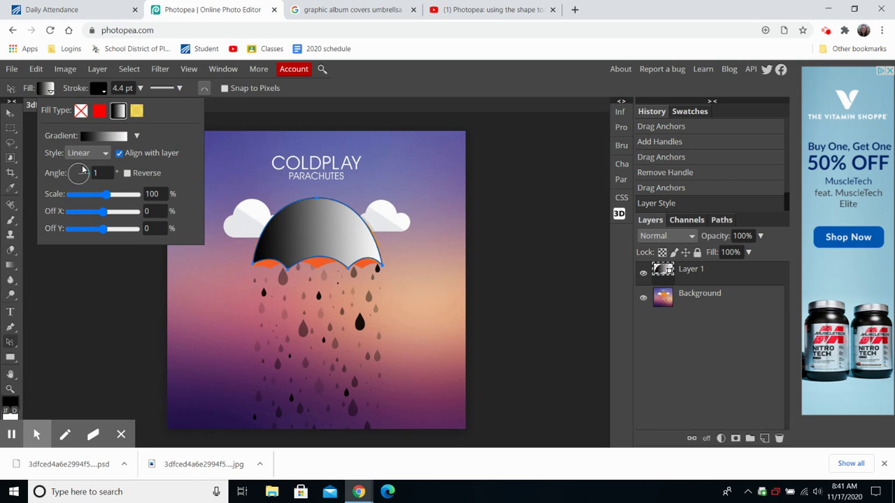
mouse_move(86, 175)
left_mouse_down()
mouse_move(86, 187)
mouse_move(73, 166)
mouse_move(86, 165)
mouse_move(78, 173)
mouse_move(88, 162)
left_mouse_up()
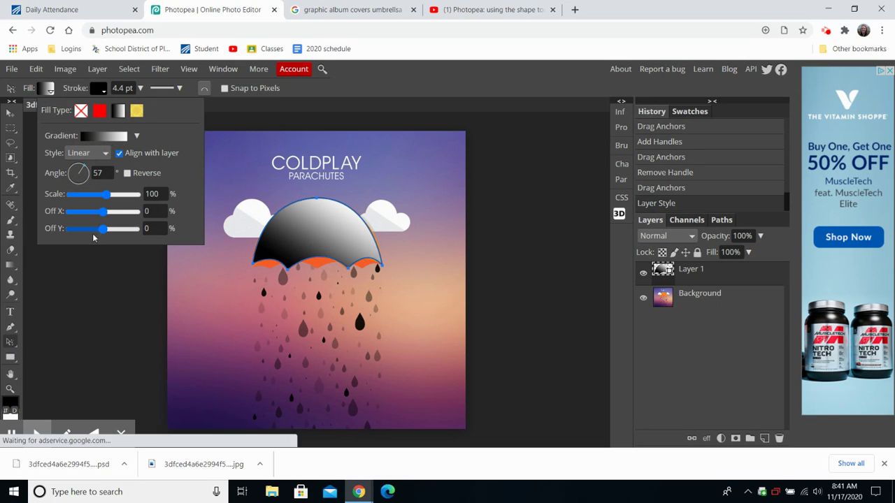
- Change the white end stop of the umbrella's gradient to red (de1111)
left_click(116, 137)
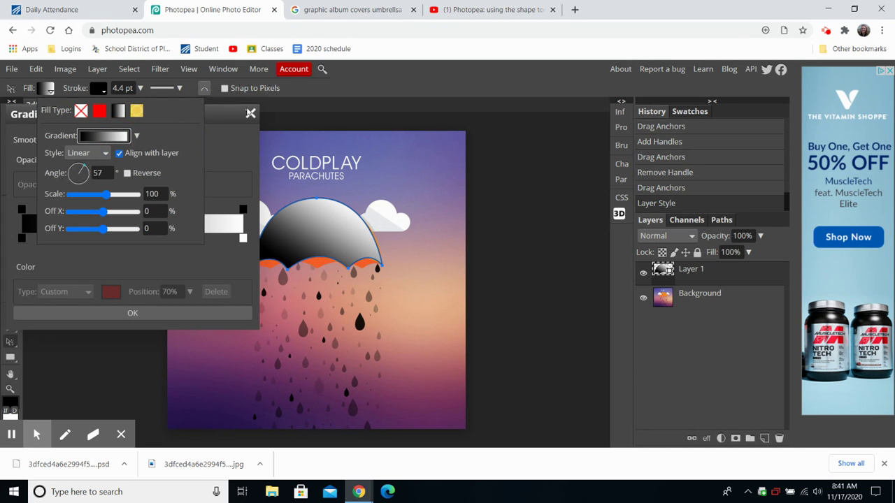
left_click_drag(223, 115, 232, 138)
double_click(252, 261)
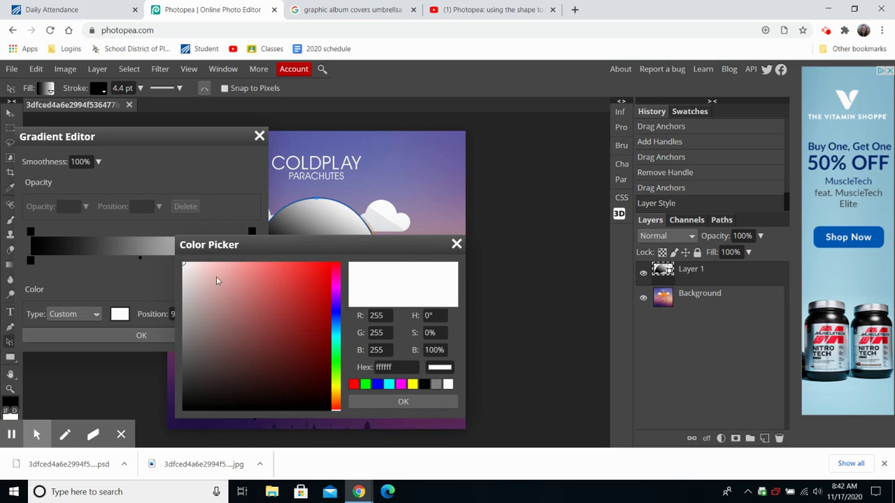
left_click(298, 323)
left_click(309, 308)
left_click(313, 296)
left_click(319, 280)
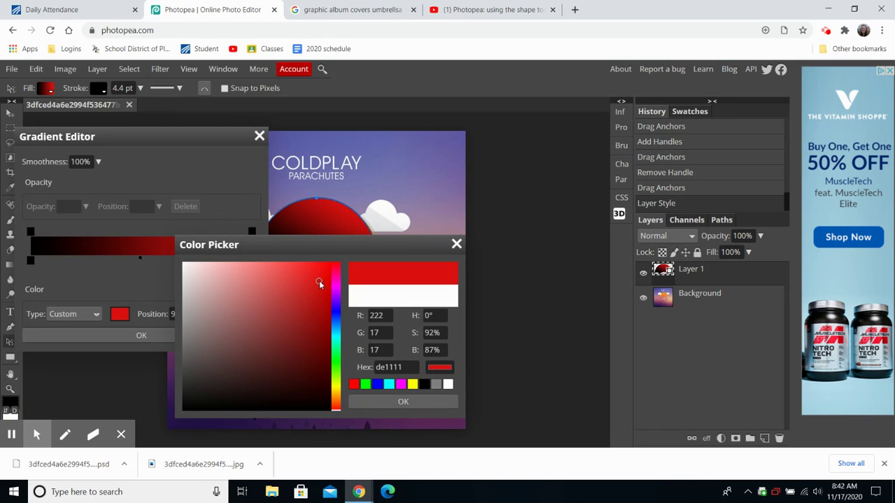
left_click(393, 403)
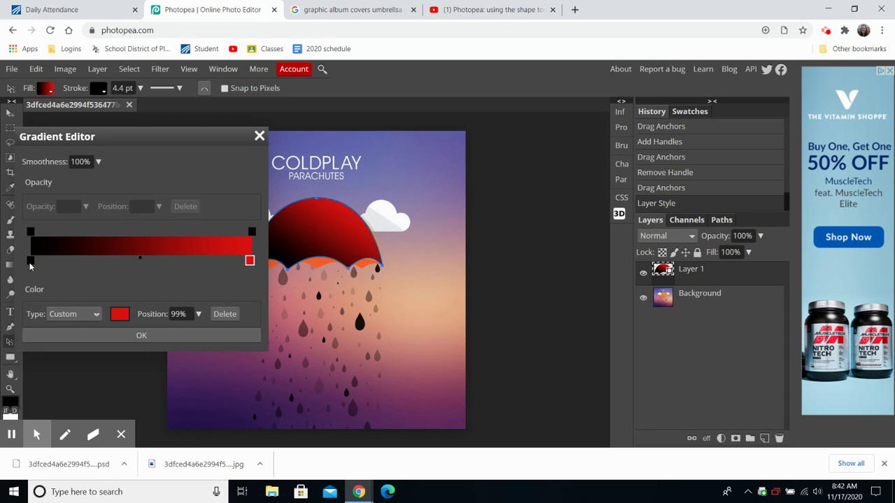
- Add a color stop at about 62% in the umbrella's gradient and color it green (5ad94c)
left_click(171, 262)
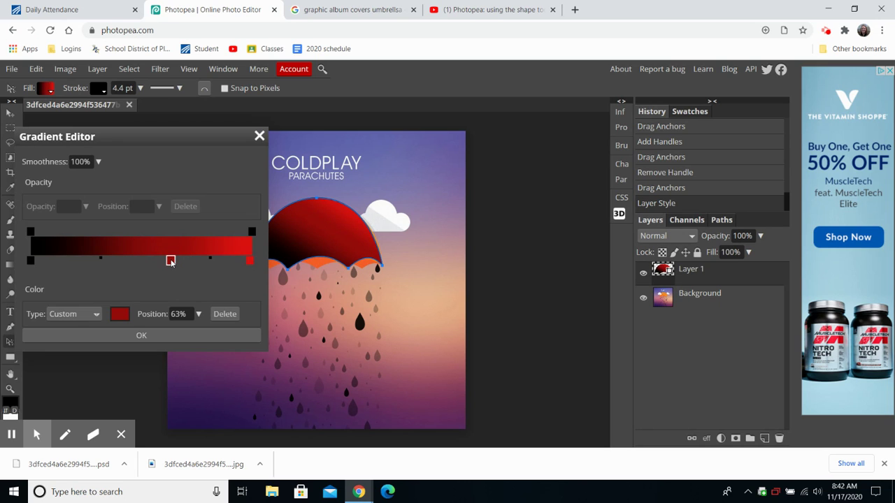
left_click(171, 262)
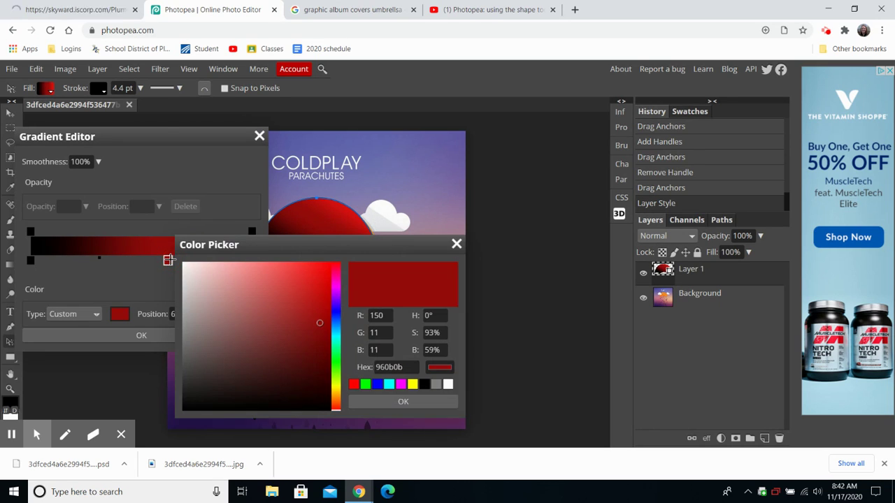
left_click(204, 288)
left_click(279, 286)
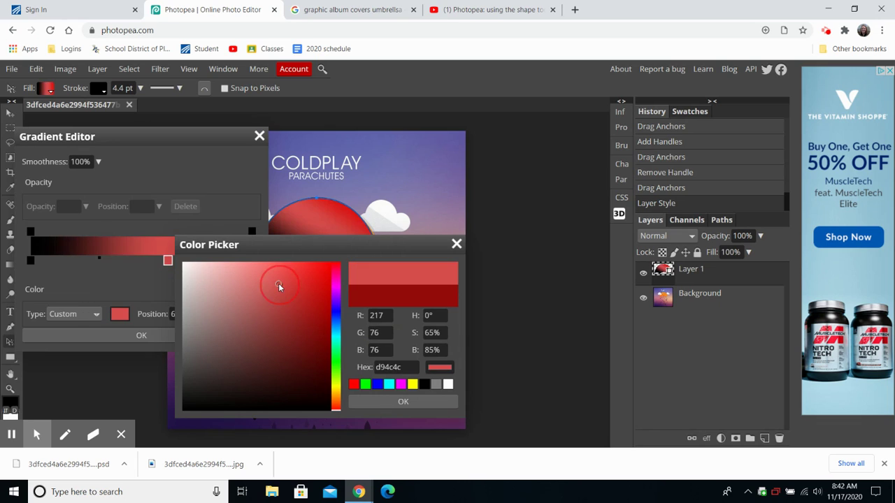
left_click_drag(335, 393, 336, 363)
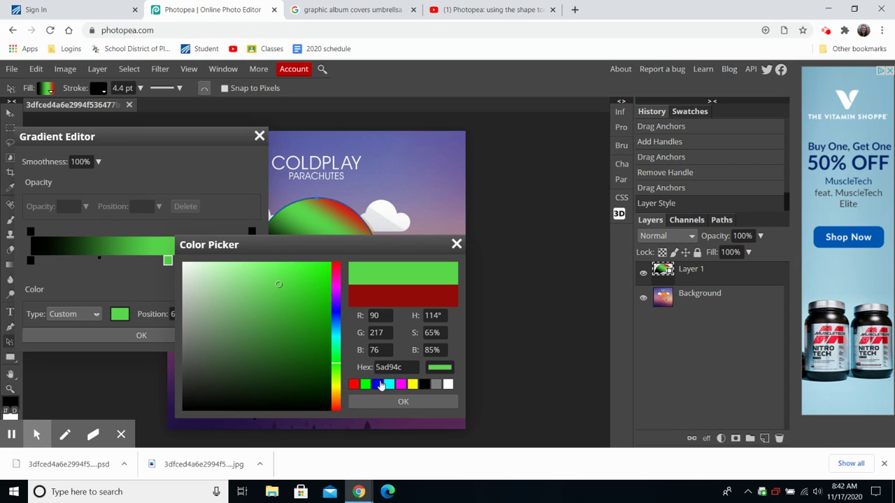
left_click(403, 402)
- Delete the green stop from the middle of the gradient and accept the black-to-red gradient
left_click(170, 263)
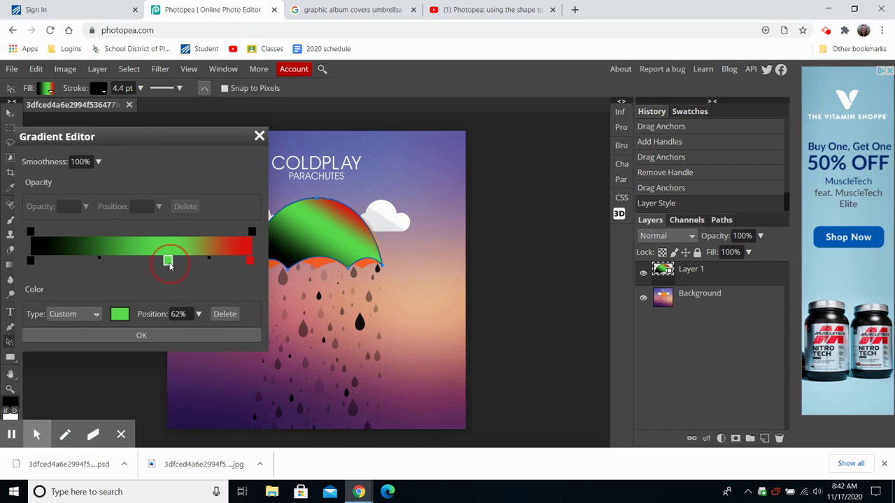
key("Delete")
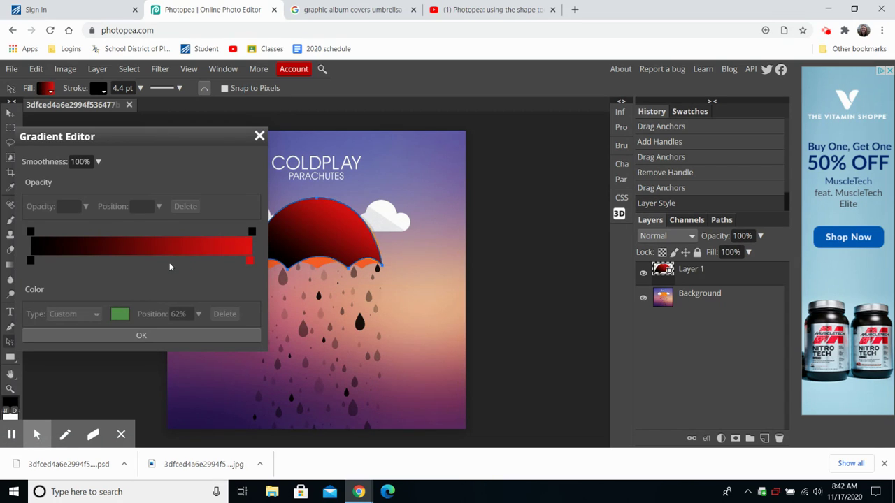
left_click(133, 335)
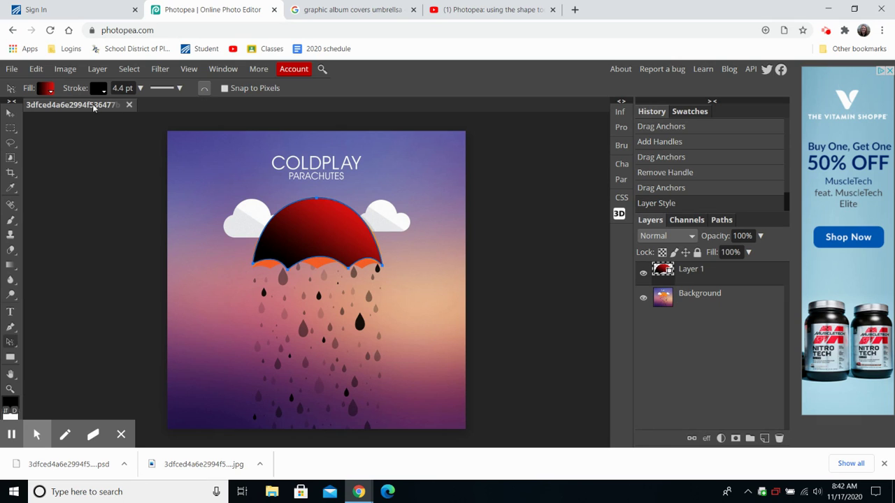
- Try the Radial style on the umbrella's gradient fill, and set it back to Linear
left_click(46, 92)
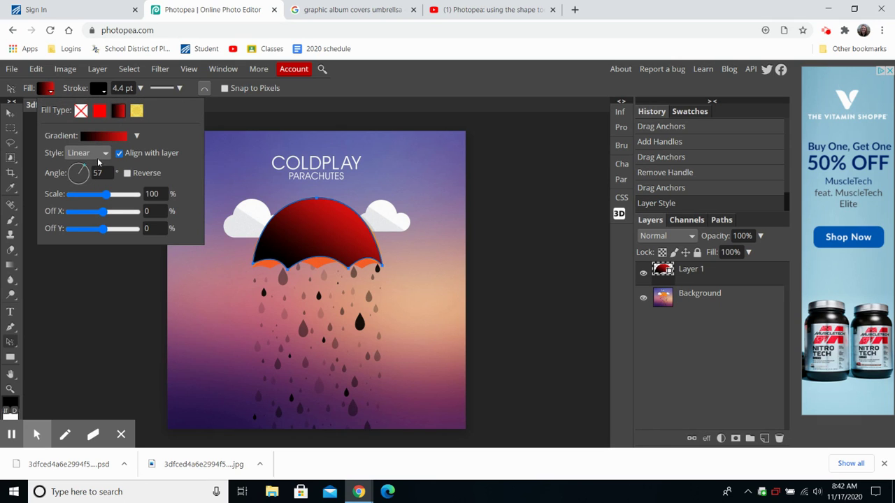
left_click(91, 154)
left_click(93, 176)
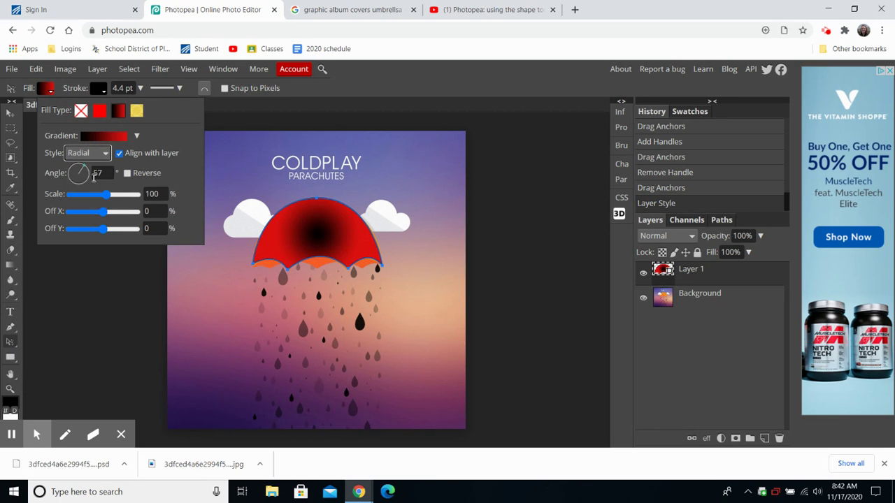
left_click(95, 153)
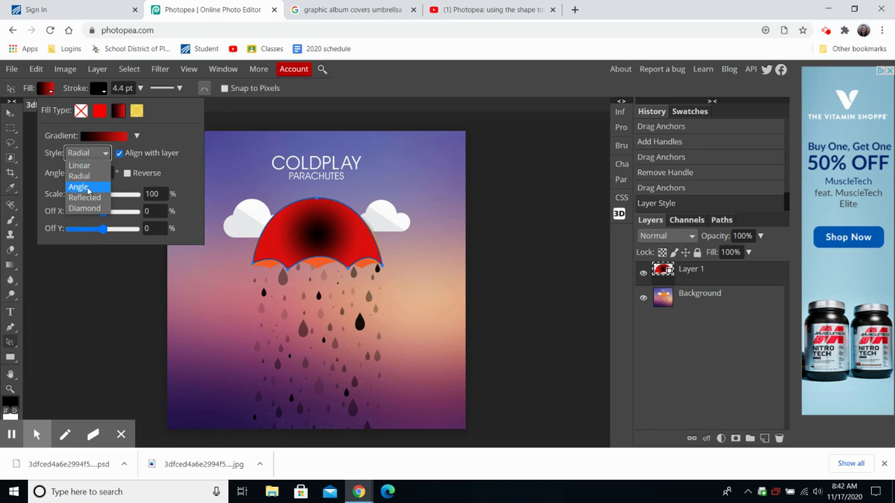
left_click(85, 166)
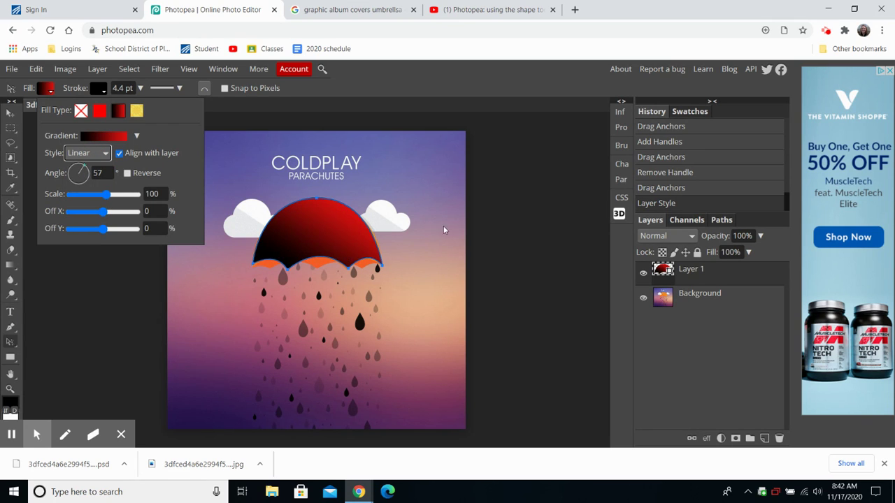
left_click(464, 259)
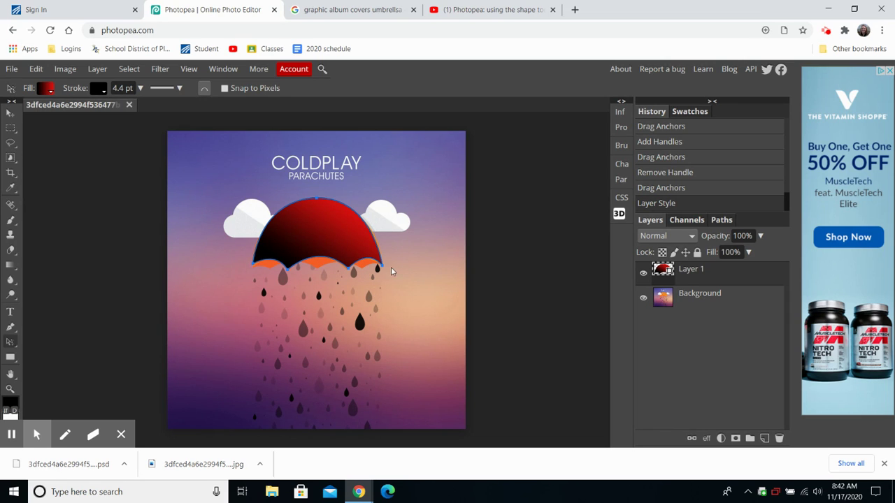
- Add a new layer above the umbrella and lock the Background and umbrella layers
left_click(764, 439)
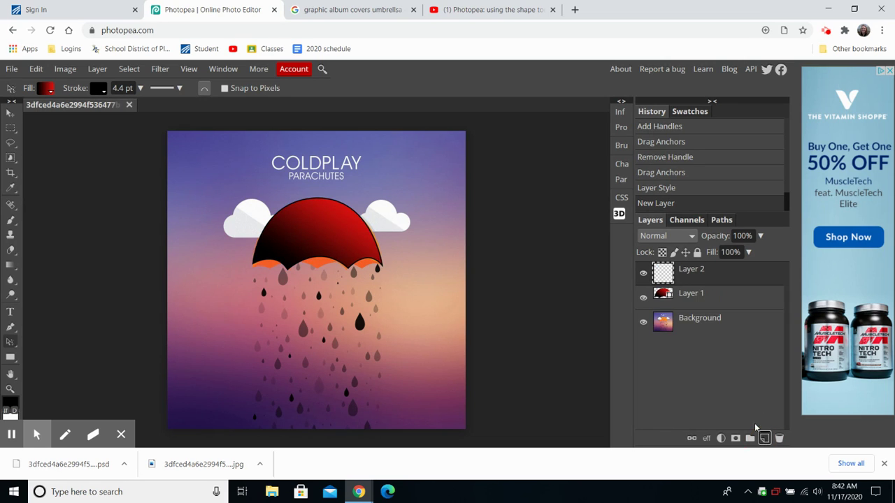
left_click(751, 325)
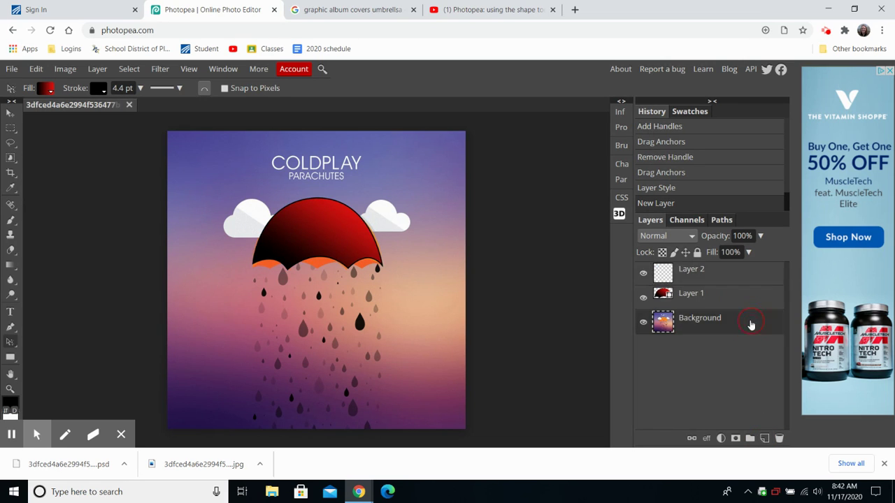
left_click(697, 252)
left_click(720, 292)
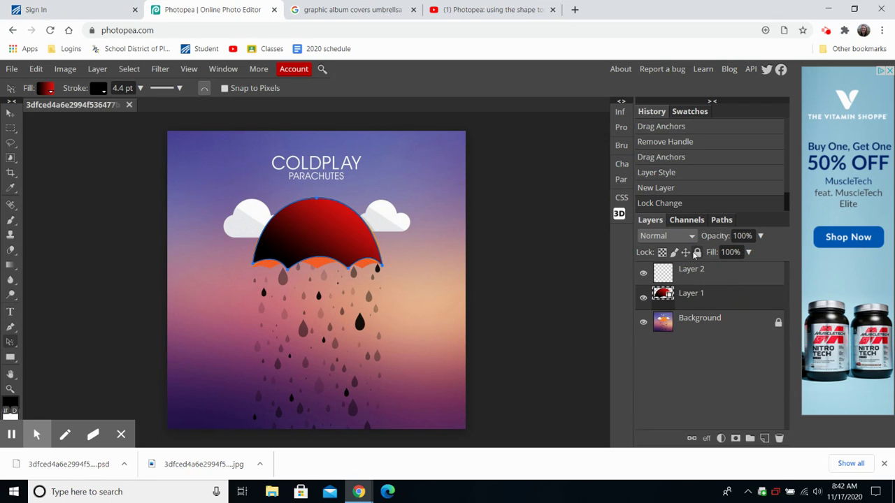
left_click(697, 252)
- Hide the Background layer and draw a rectangle covering the whole canvas on the new empty layer
left_click(704, 271)
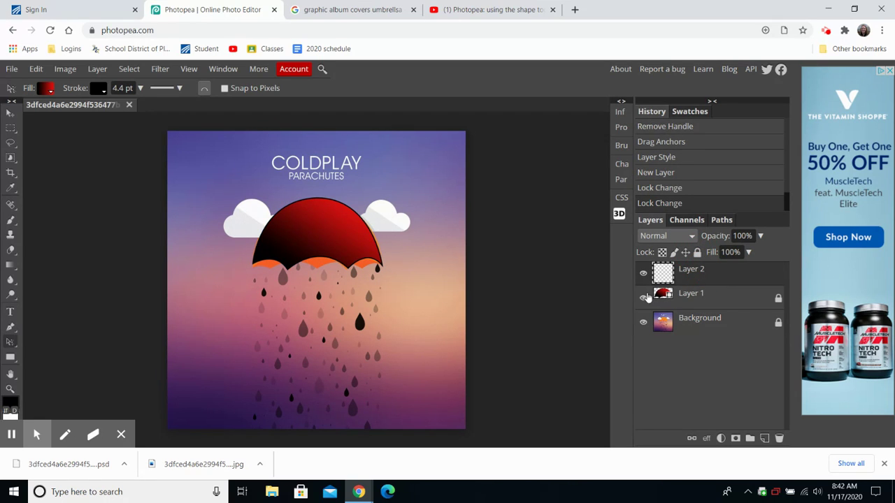
left_click(643, 323)
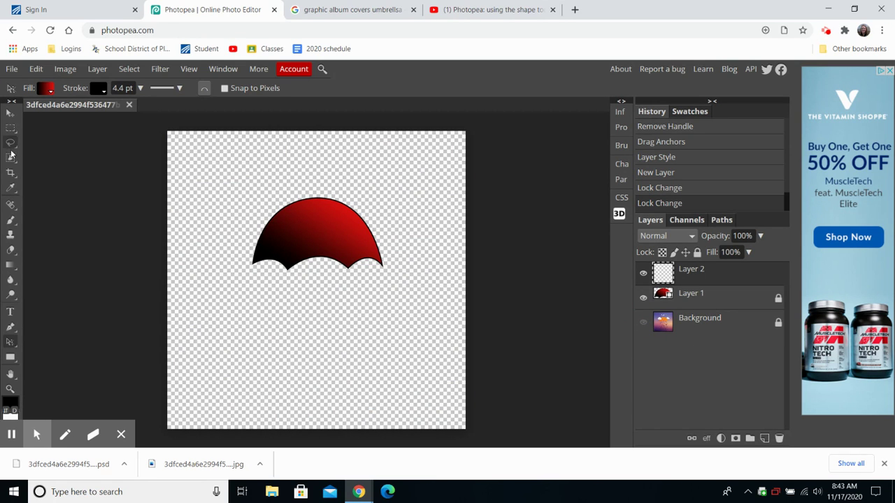
left_click(8, 363)
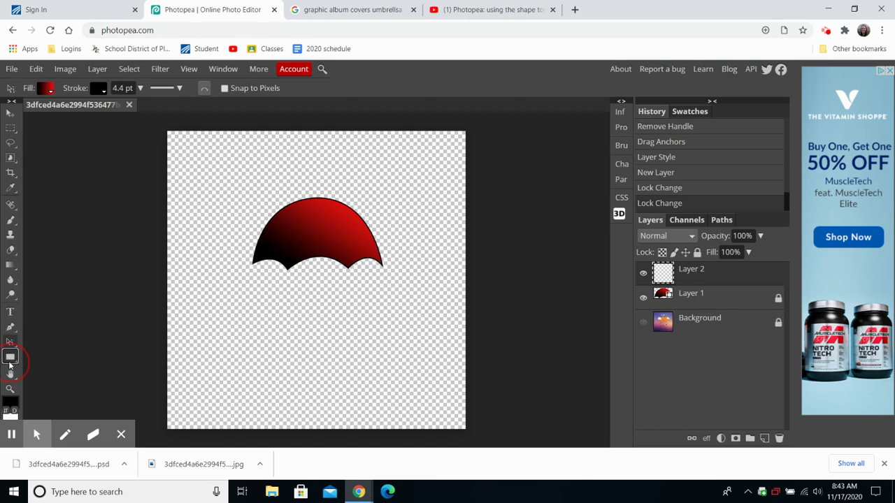
left_click(40, 358)
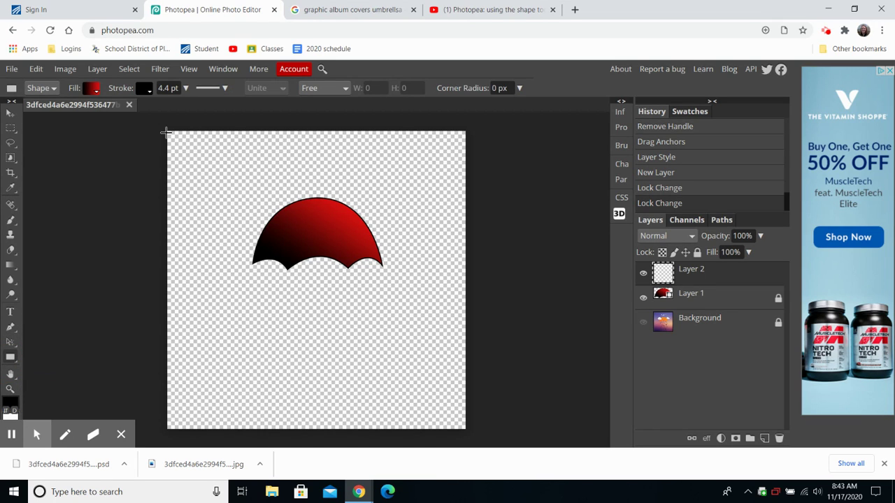
left_click_drag(167, 132, 363, 318)
left_click_drag(429, 374, 465, 429)
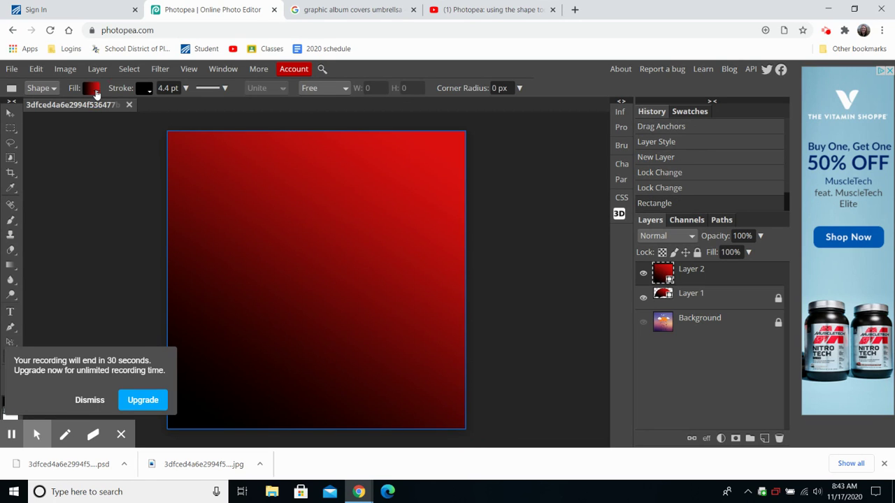
- Try changing the red end stop of the rectangle's gradient to blue
left_click(91, 90)
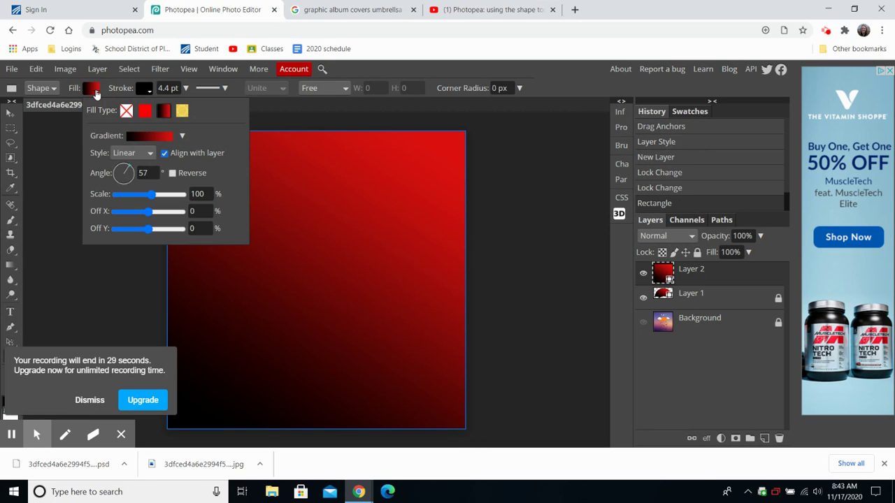
left_click(150, 135)
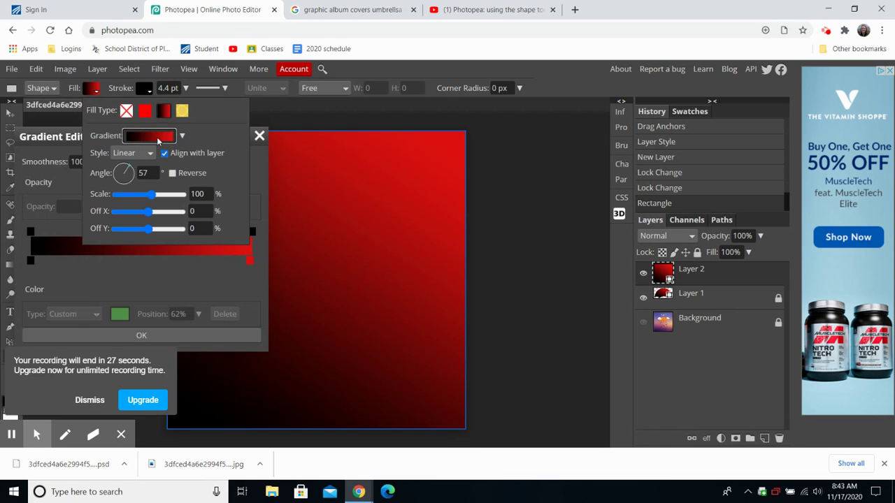
left_click(250, 263)
double_click(250, 263)
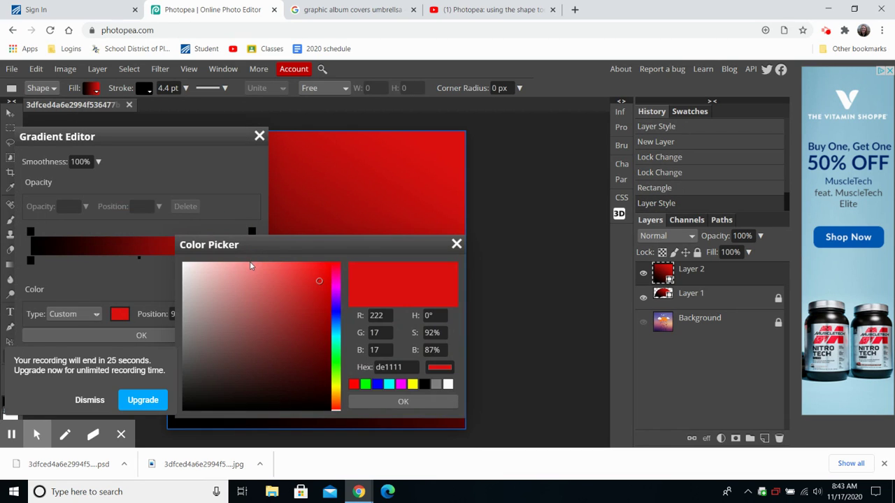
left_click(338, 321)
left_click(404, 401)
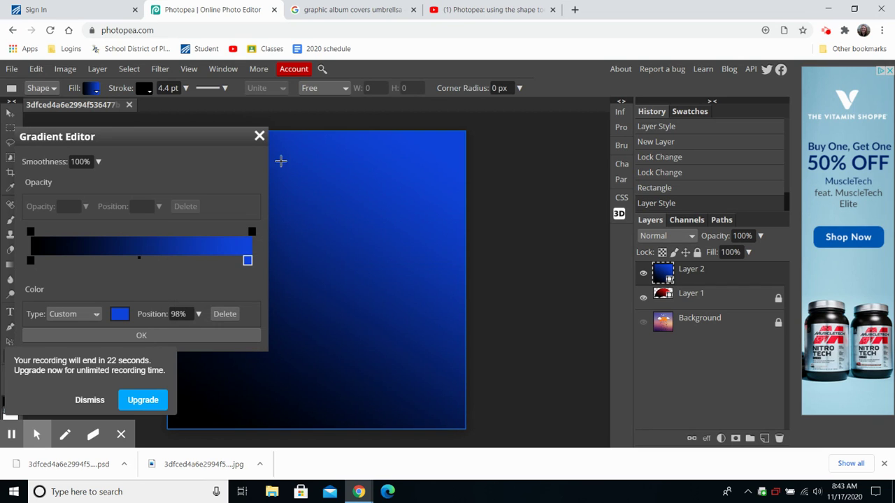
left_click(259, 135)
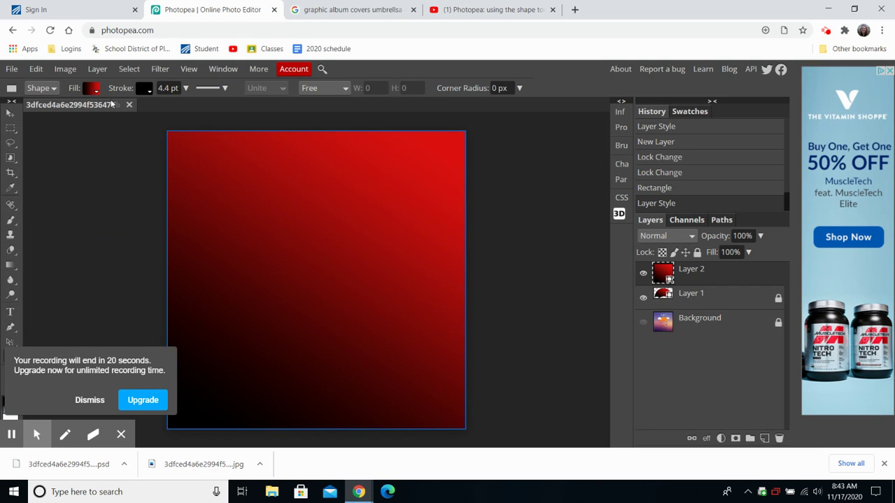
- Move the full-canvas rectangle's layer below the umbrella layer
left_click(715, 275)
left_click_drag(715, 275, 717, 311)
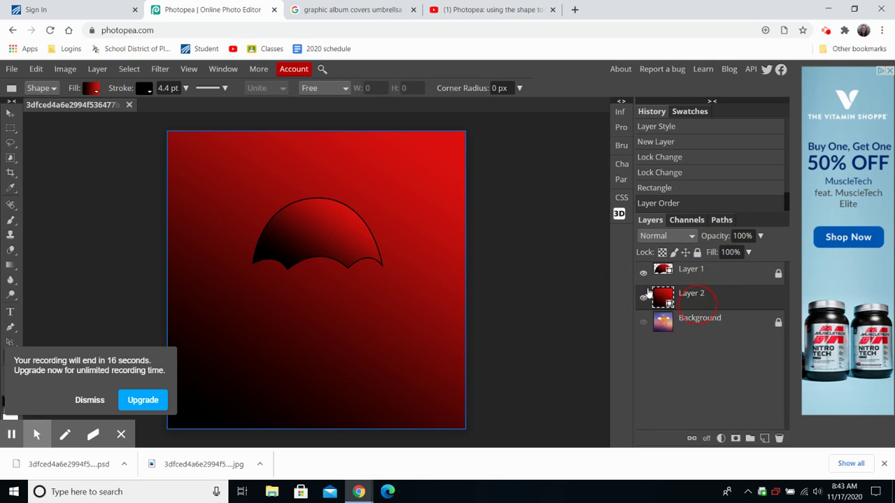